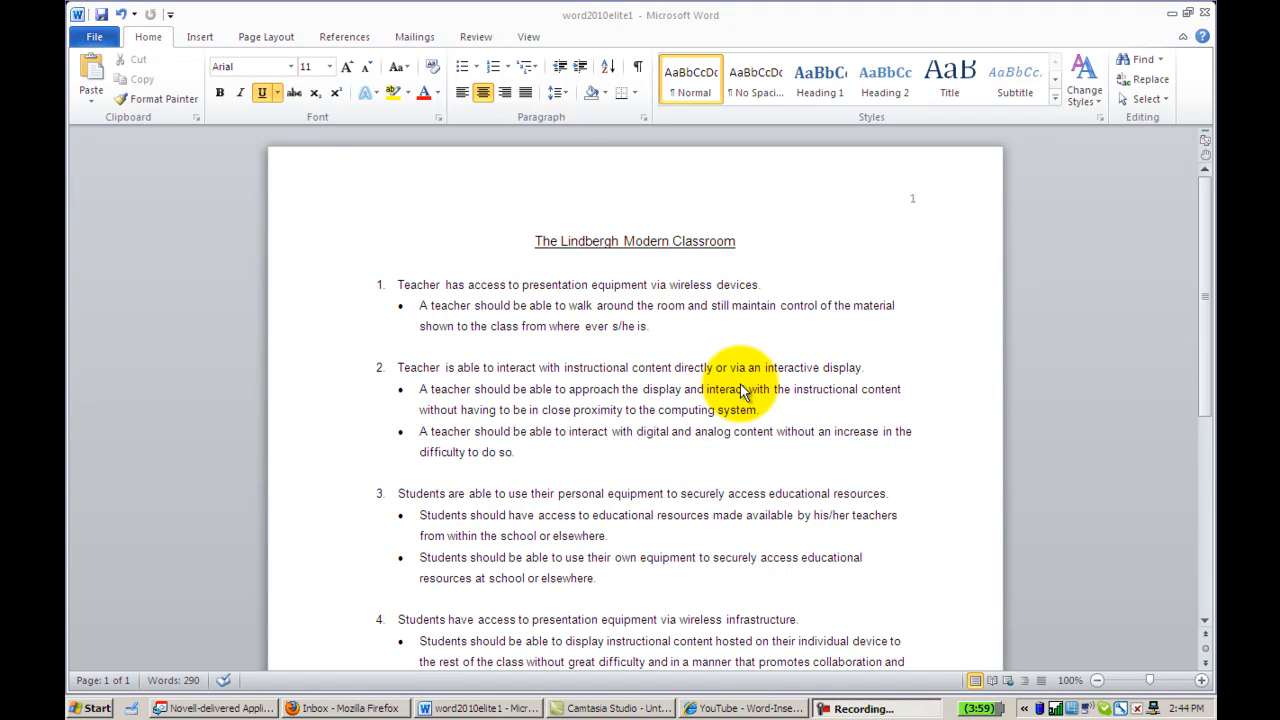
- Show the Review ribbon so the Start Inking command becomes available
click(490, 37)
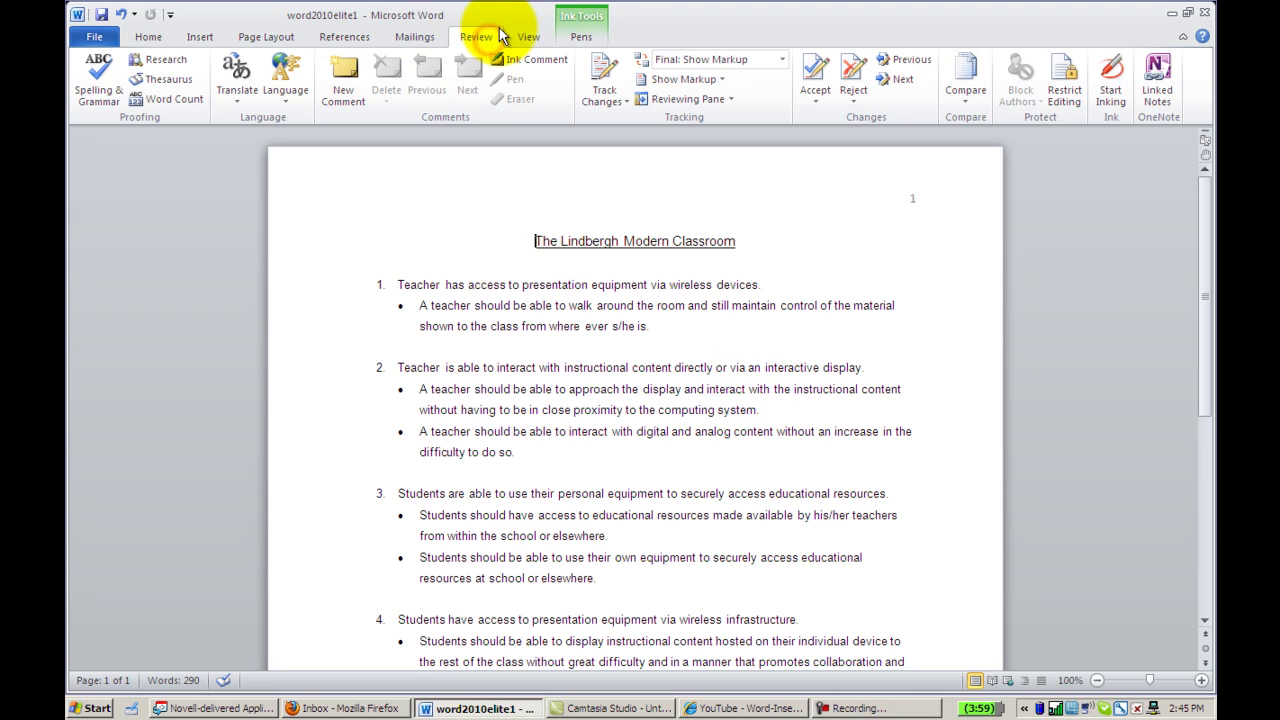
- Start inking and draw a black freehand wavy line beneath the first bullet of item 1
click(1112, 95)
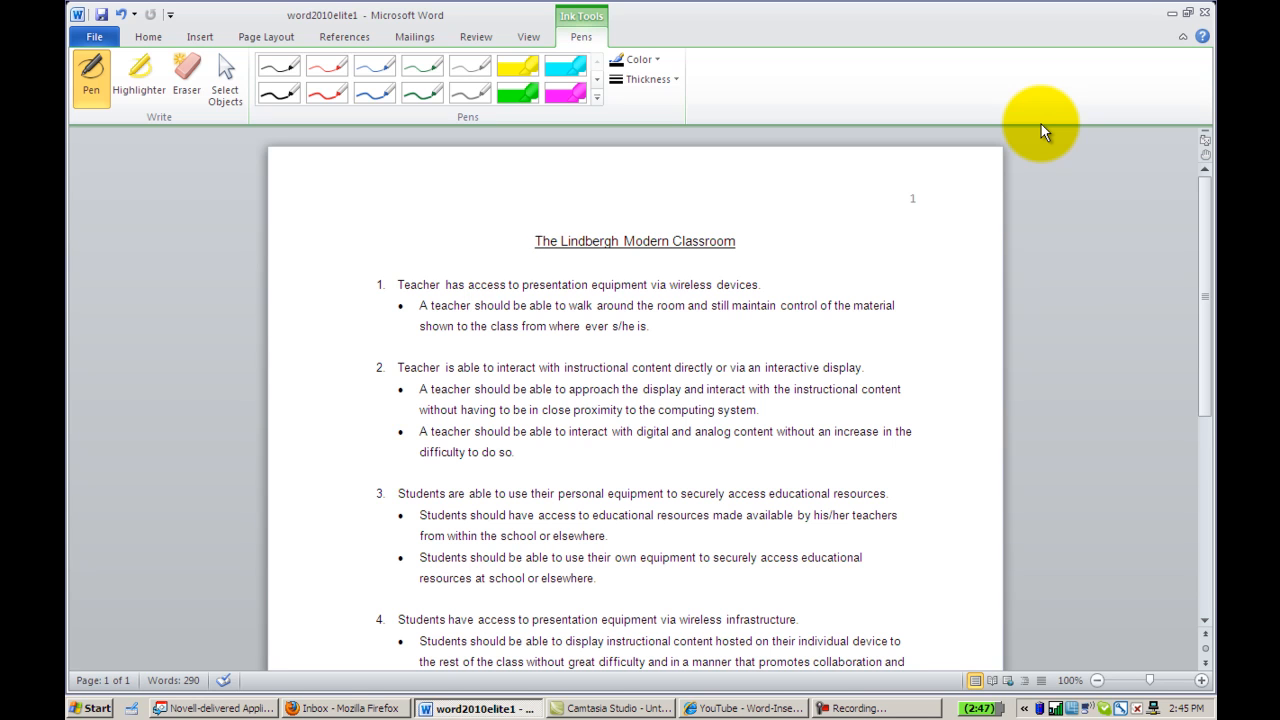
drag(375, 322, 965, 322)
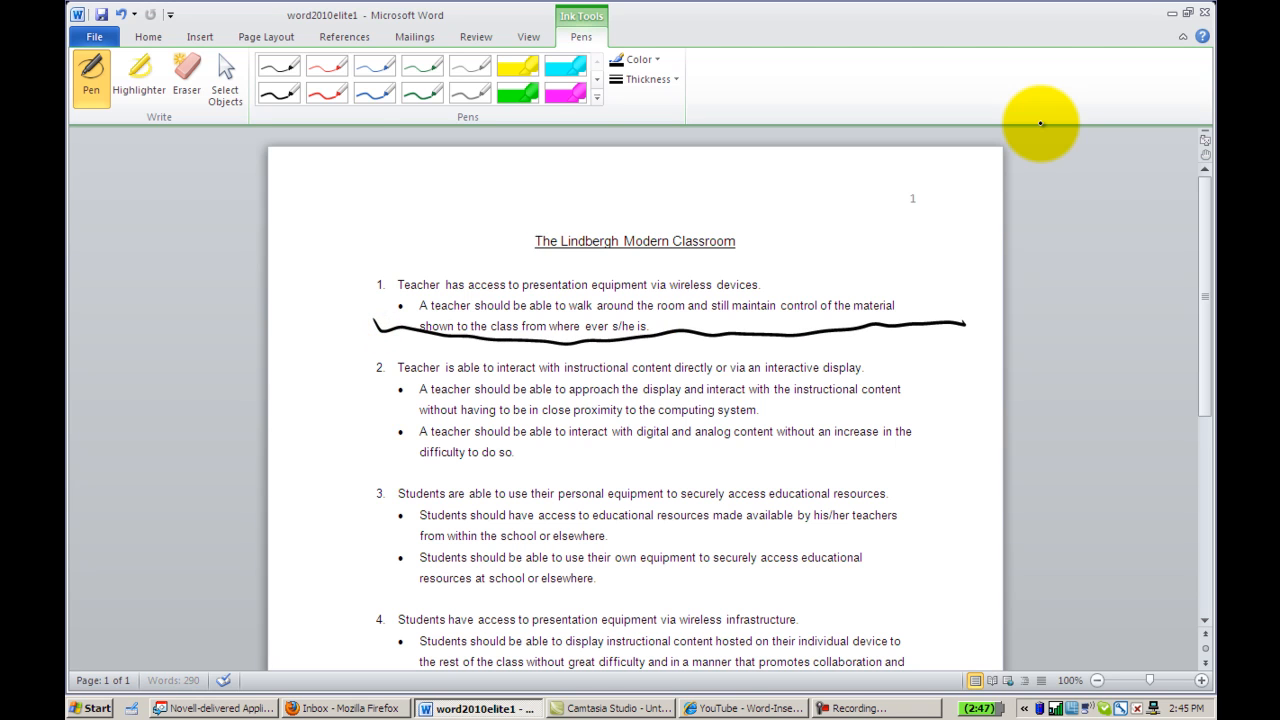
- With the red pen, circle 'Teacher is' in item 2 and add a red arrow pointing at it
click(327, 93)
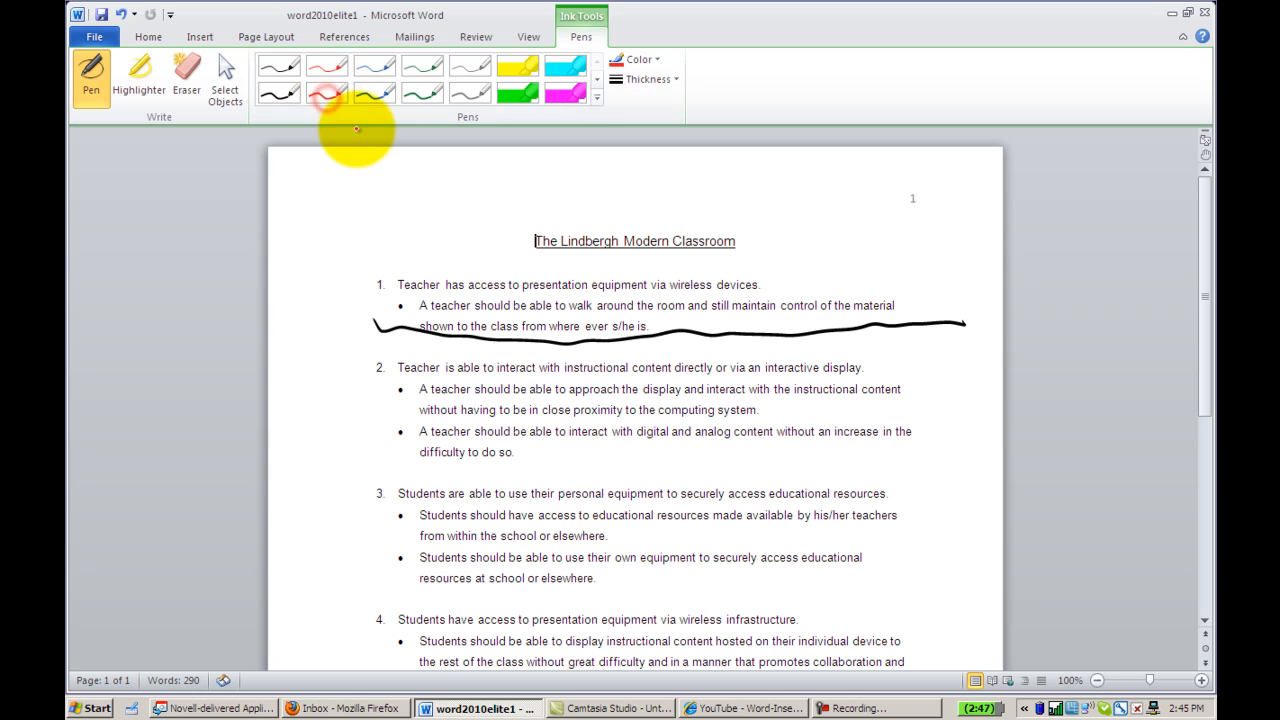
click(323, 97)
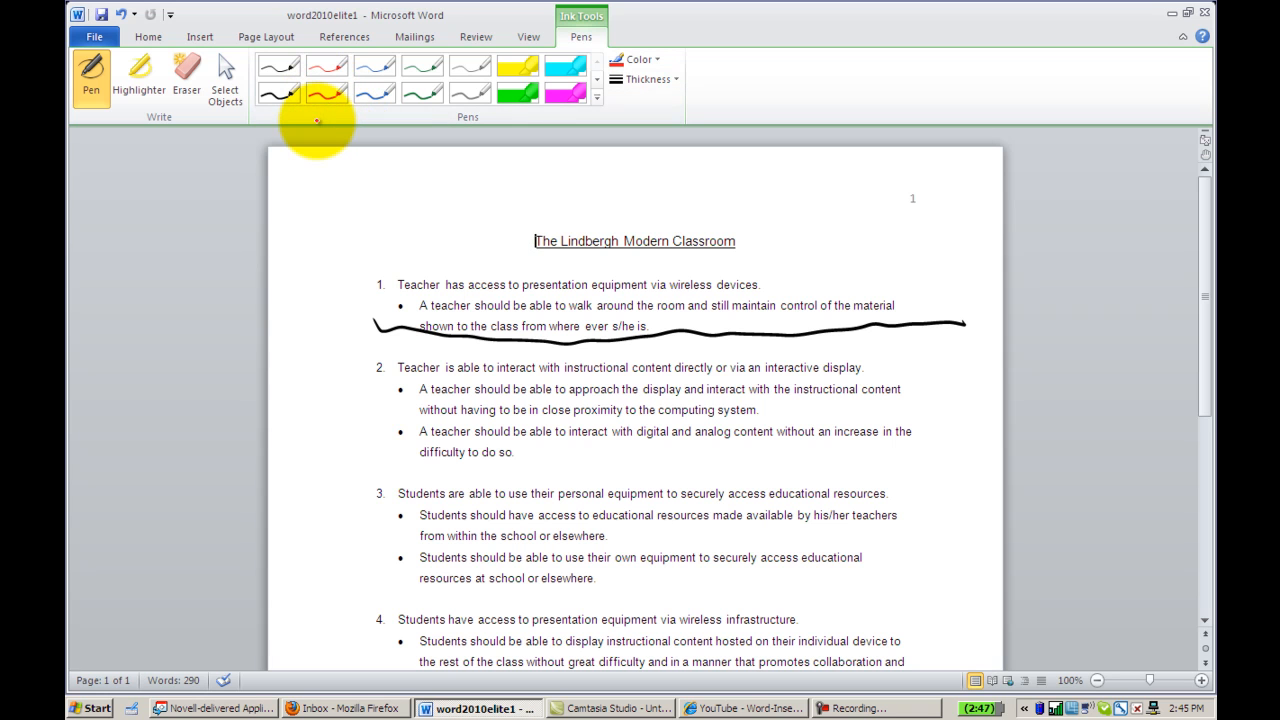
drag(408, 350, 415, 345)
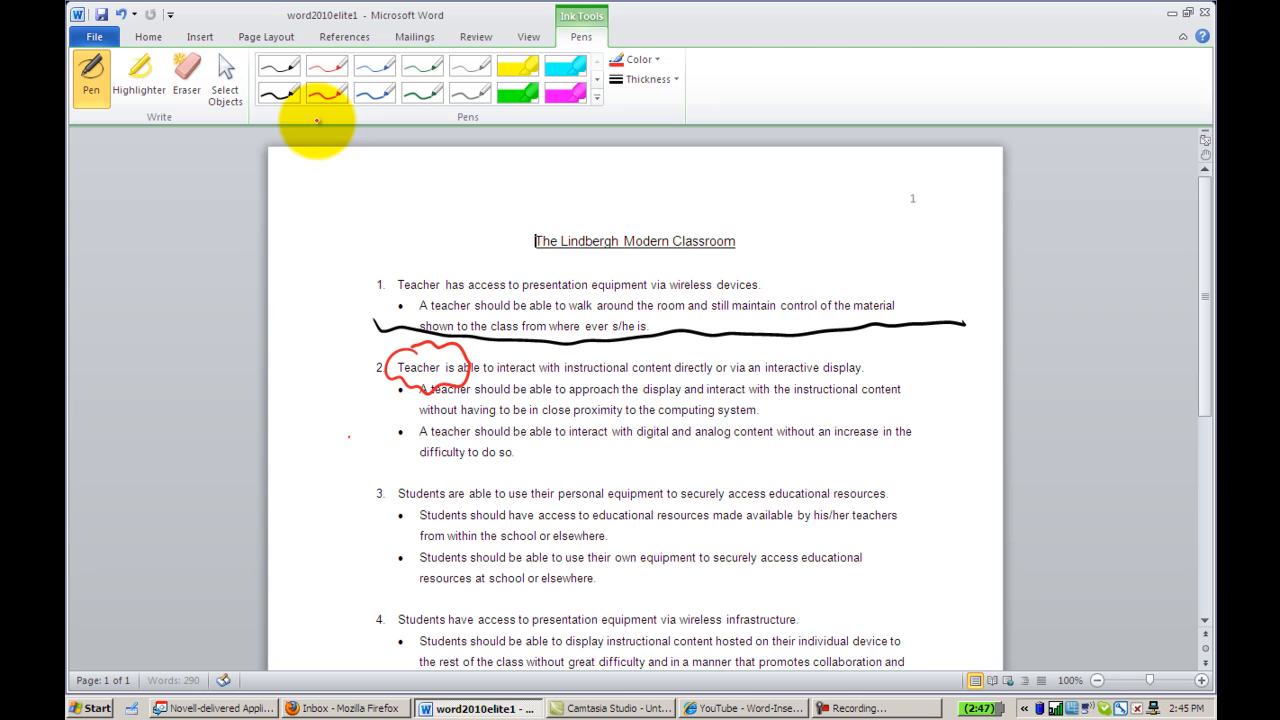
mouse_move(348, 437)
mouse_down()
mouse_move(395, 395)
mouse_move(396, 435)
mouse_up()
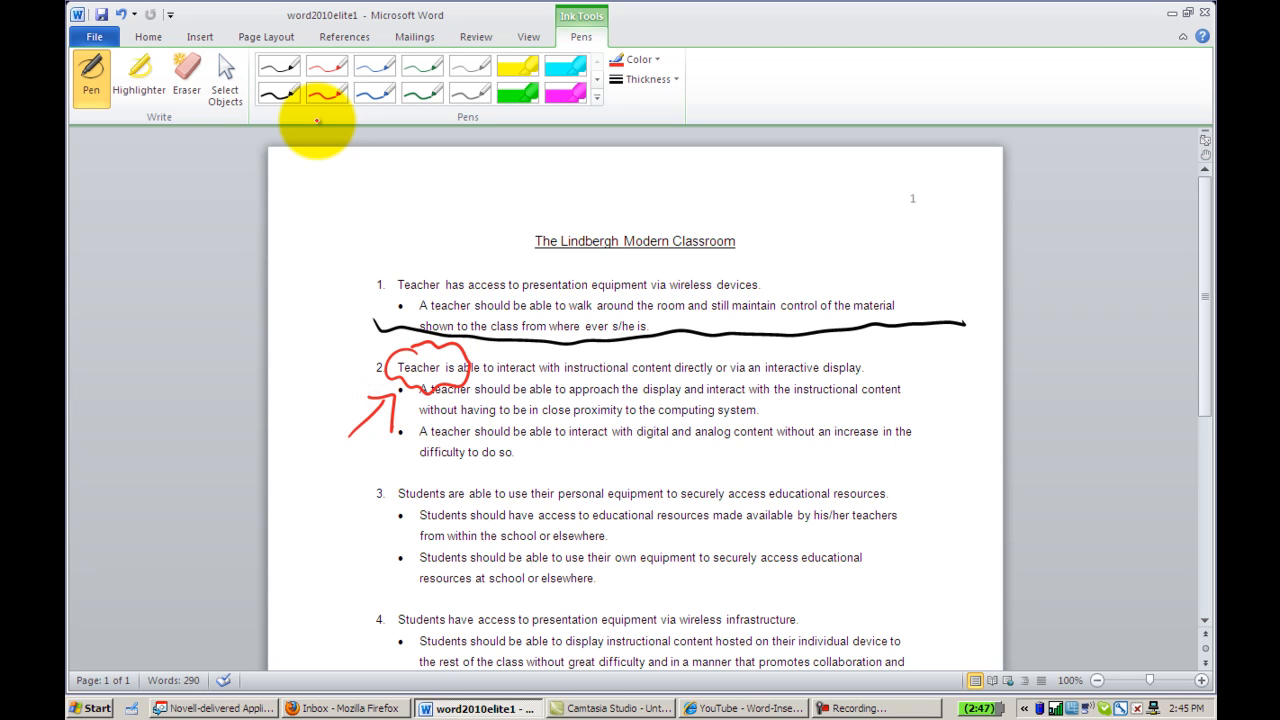
- Yellow-highlight the title 'The Lindbergh Modern Classroom' and item 3's main line, then return to Home
click(139, 80)
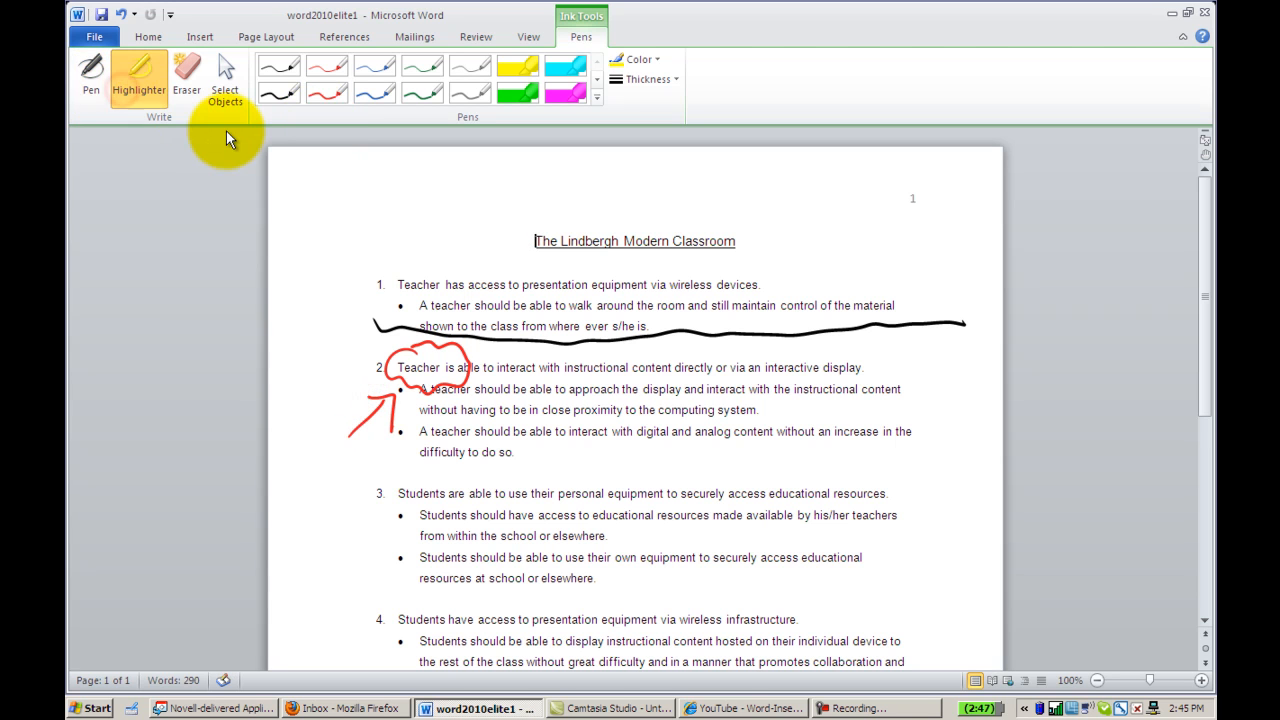
drag(520, 240, 760, 240)
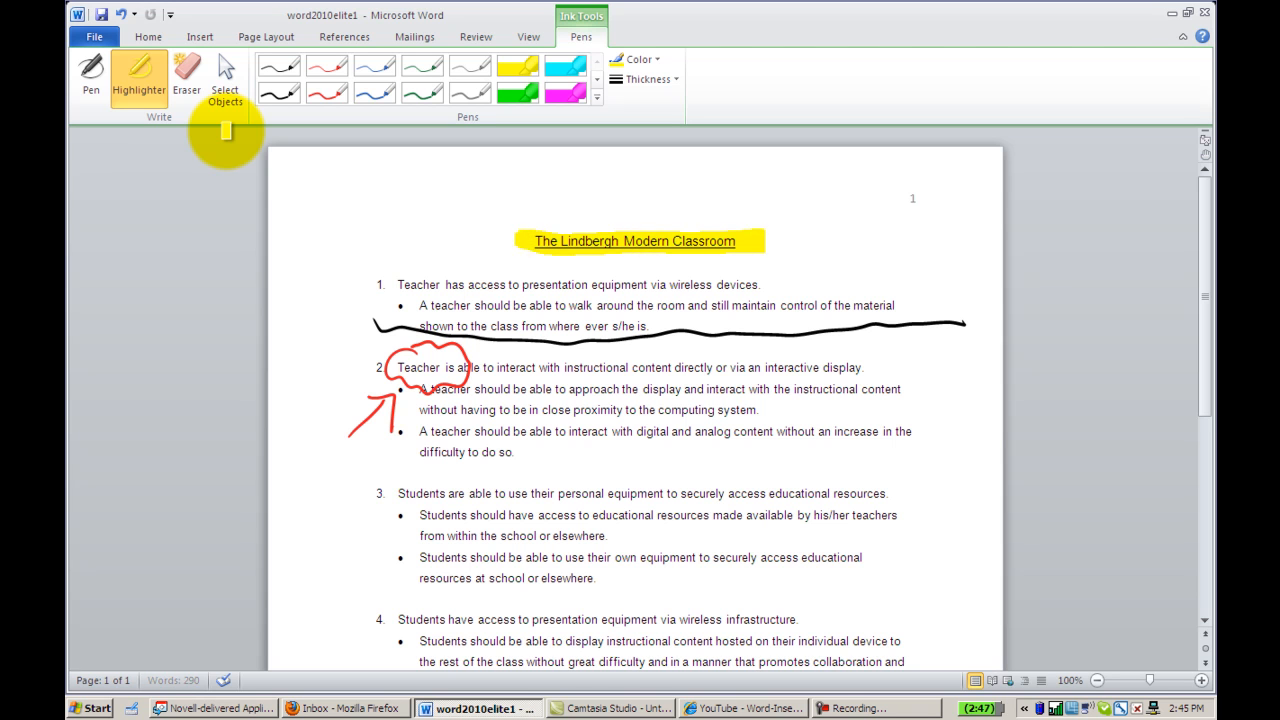
drag(405, 480, 905, 495)
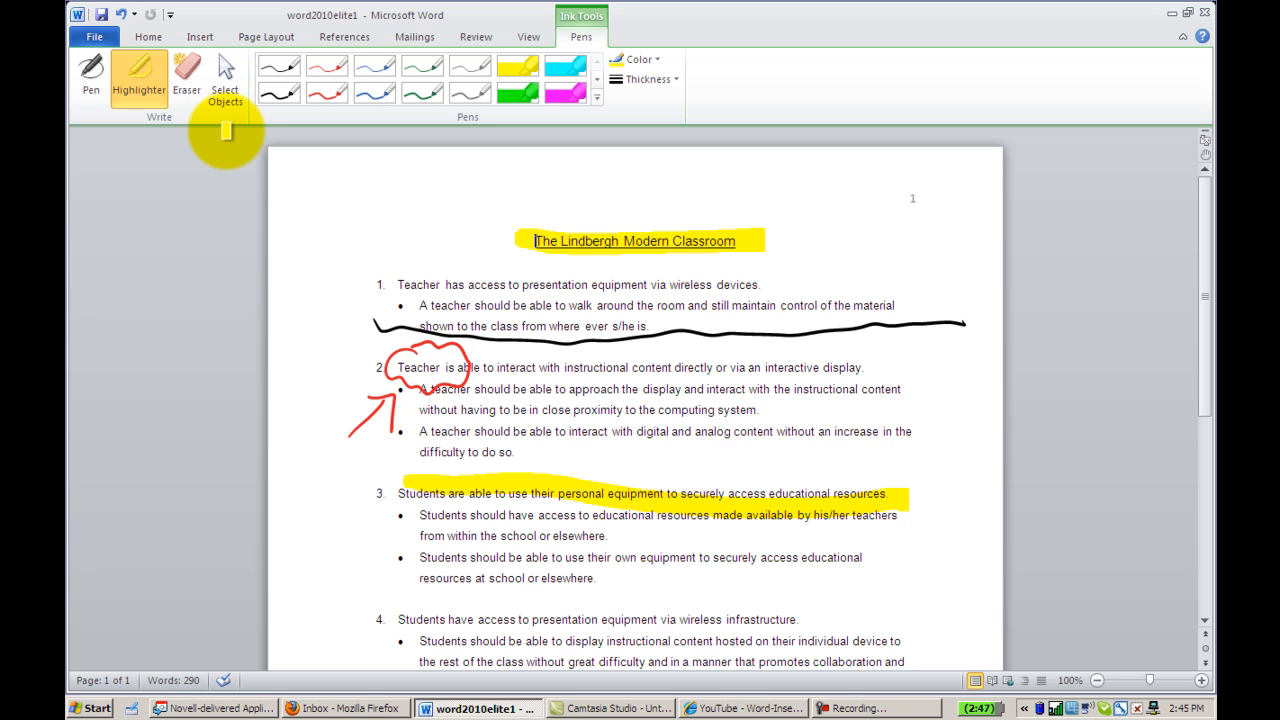
click(149, 40)
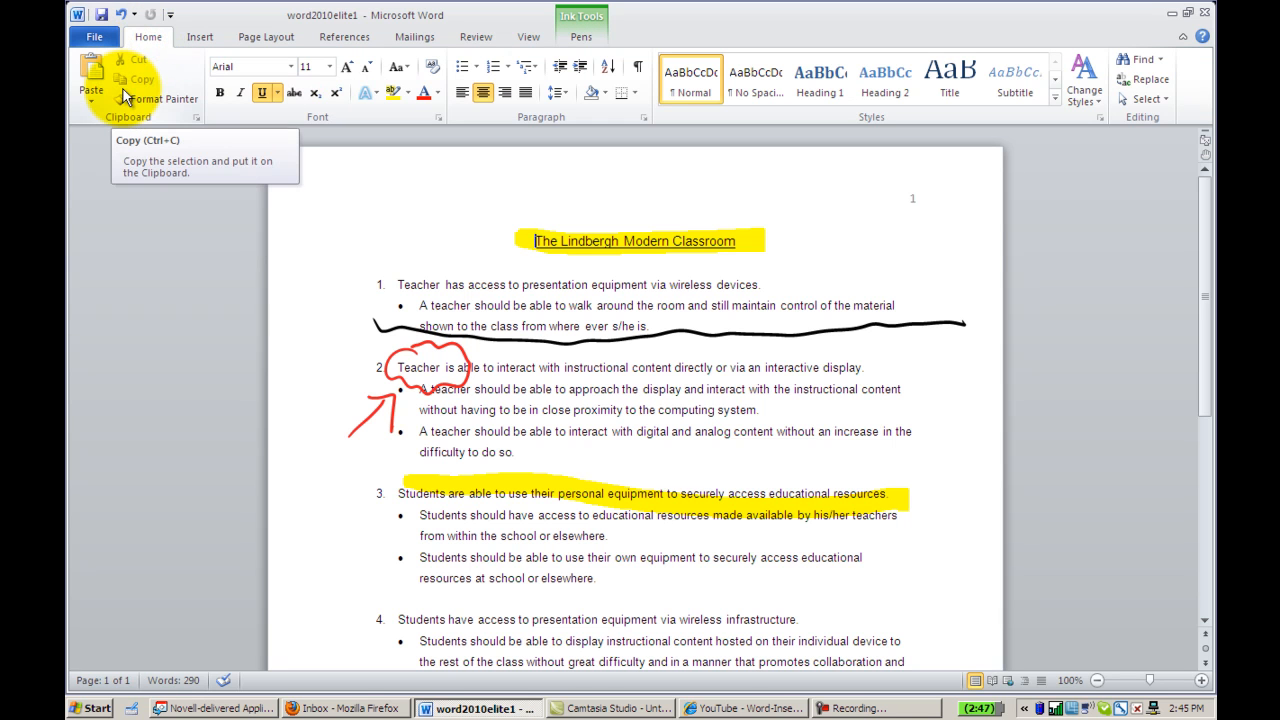